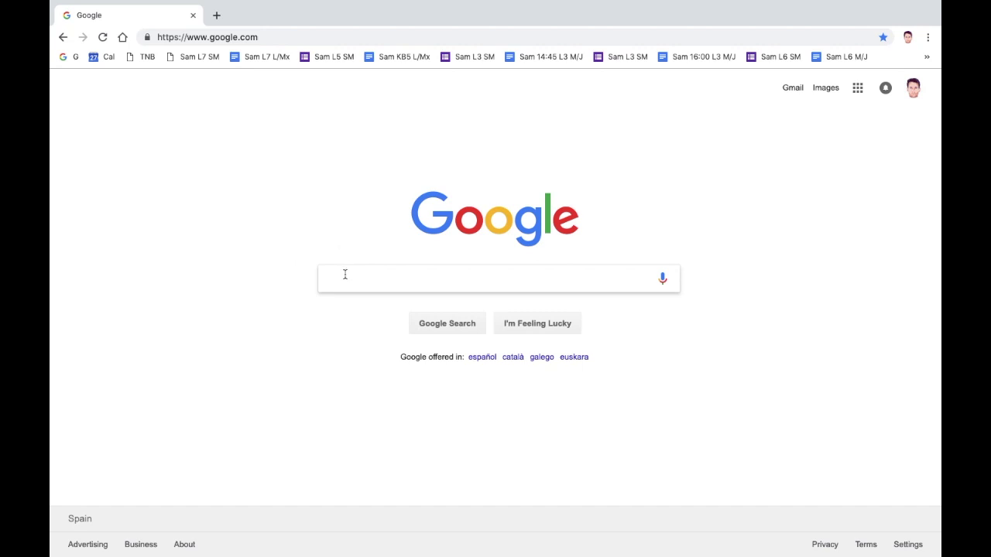
- Search Google for 'chrome web store' and go to the store's Extensions page
{"action": "left_click", "coordinate": [345, 275]}
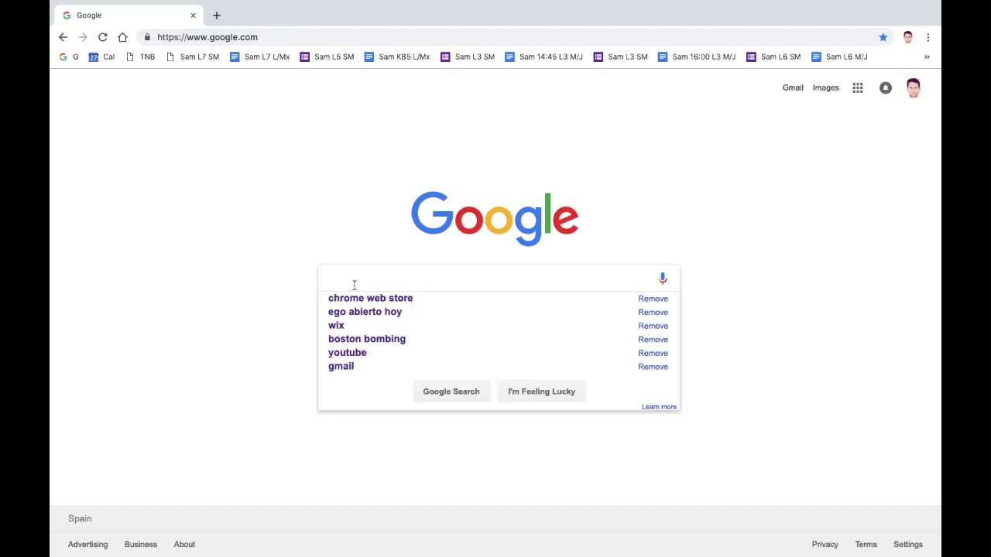
{"action": "left_click", "coordinate": [353, 301]}
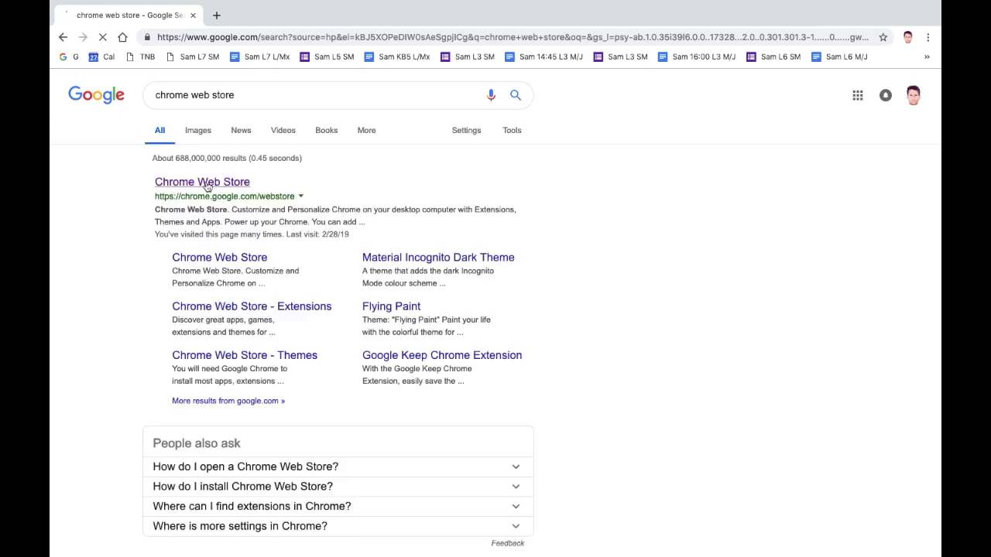
{"action": "left_click", "coordinate": [205, 184]}
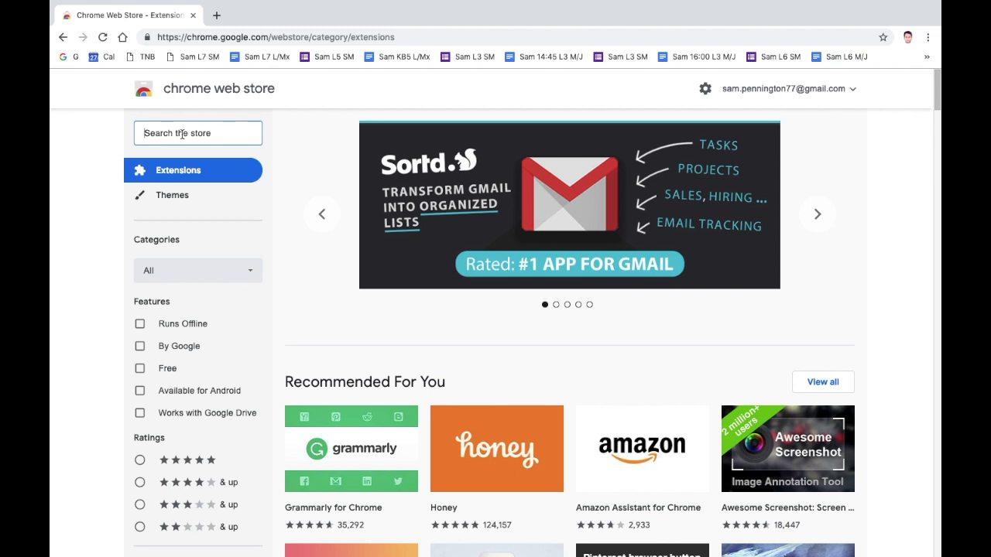
- Search the store for 'LLN' and add LLN: Language Learning with Netflix to Chrome
{"action": "type", "text": "LLN"}
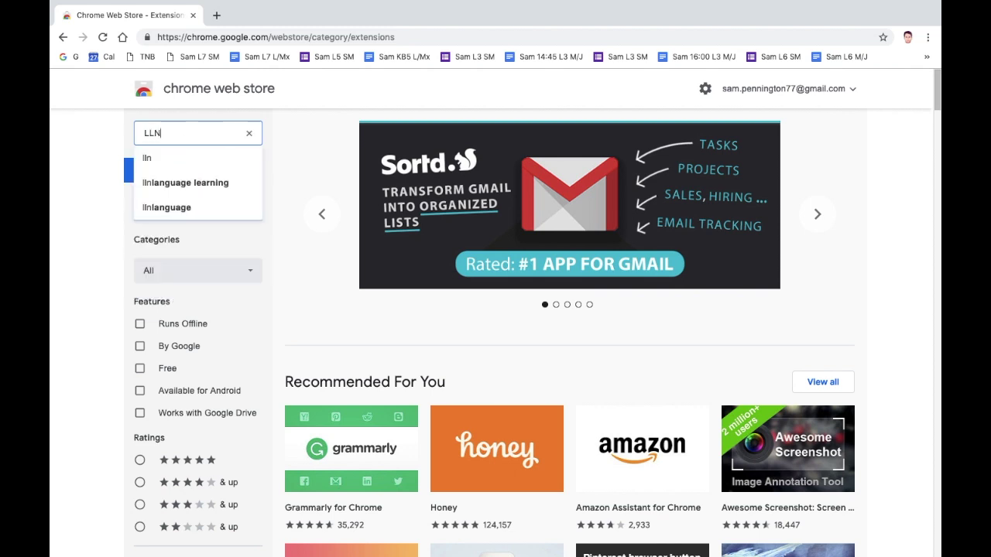
{"action": "key", "text": "Return"}
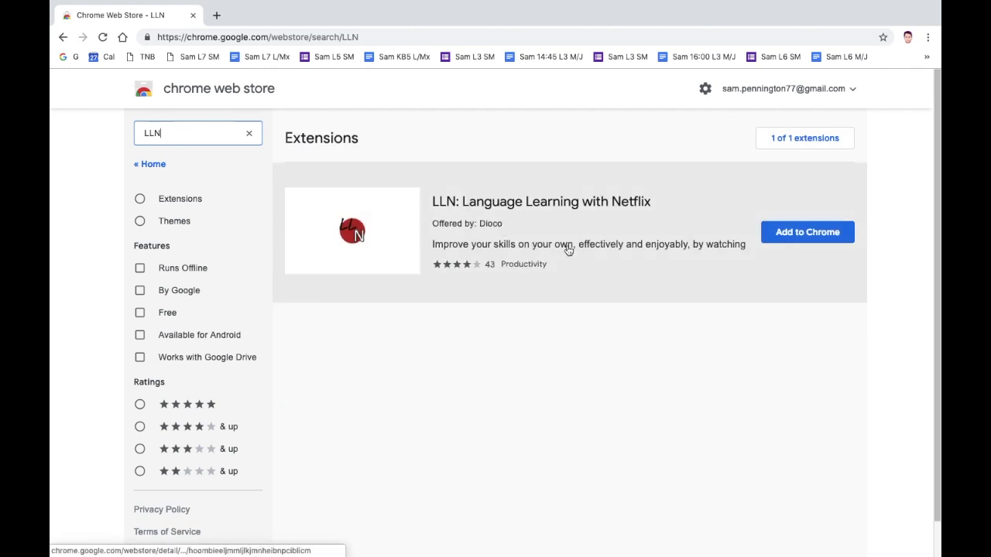
{"action": "left_click", "coordinate": [811, 241]}
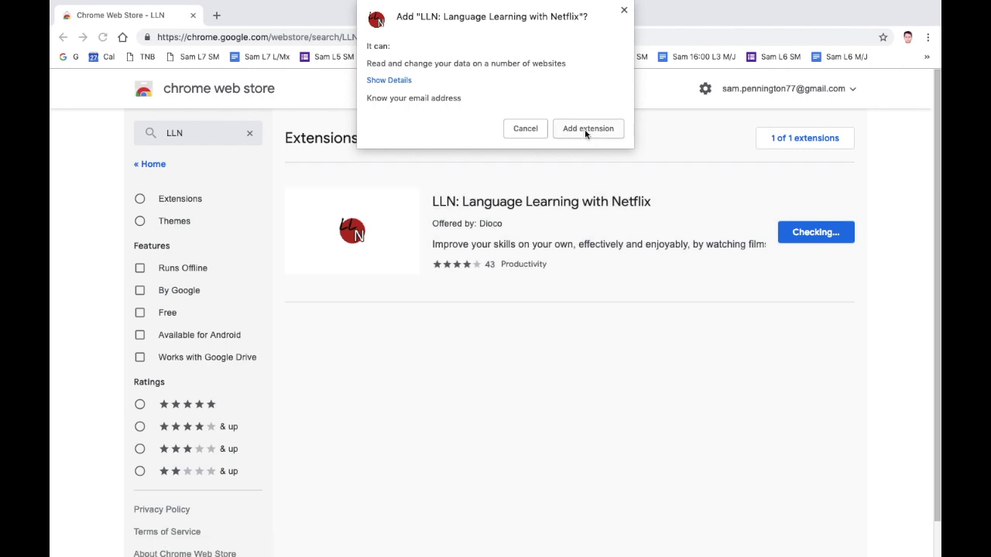
{"action": "left_click", "coordinate": [585, 130]}
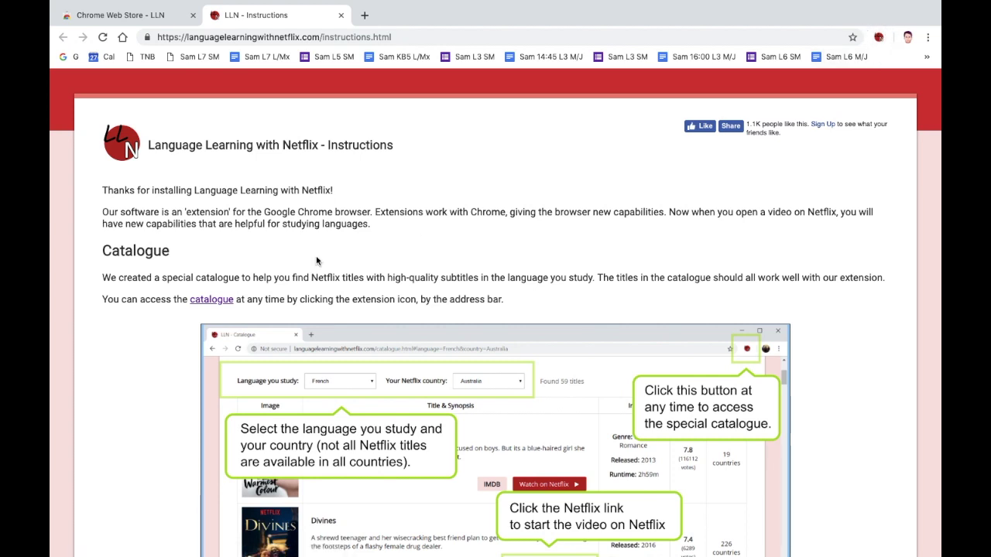
- Read through the LLN usage instructions, then go to the catalogue of Netflix titles
{"action": "scroll", "coordinate": [315, 261], "scroll_direction": "down", "scroll_amount": 4}
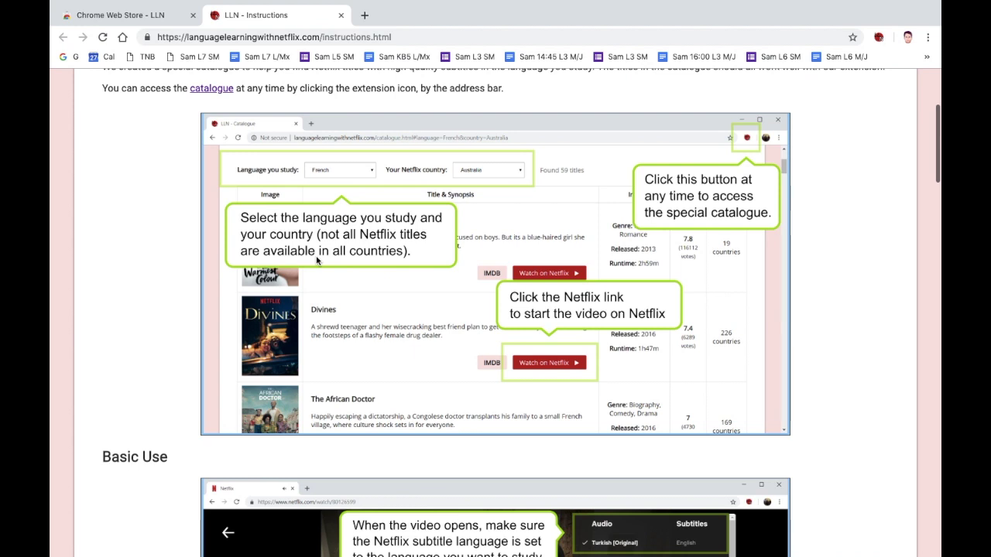
{"action": "scroll", "coordinate": [316, 261], "scroll_direction": "down", "scroll_amount": 4}
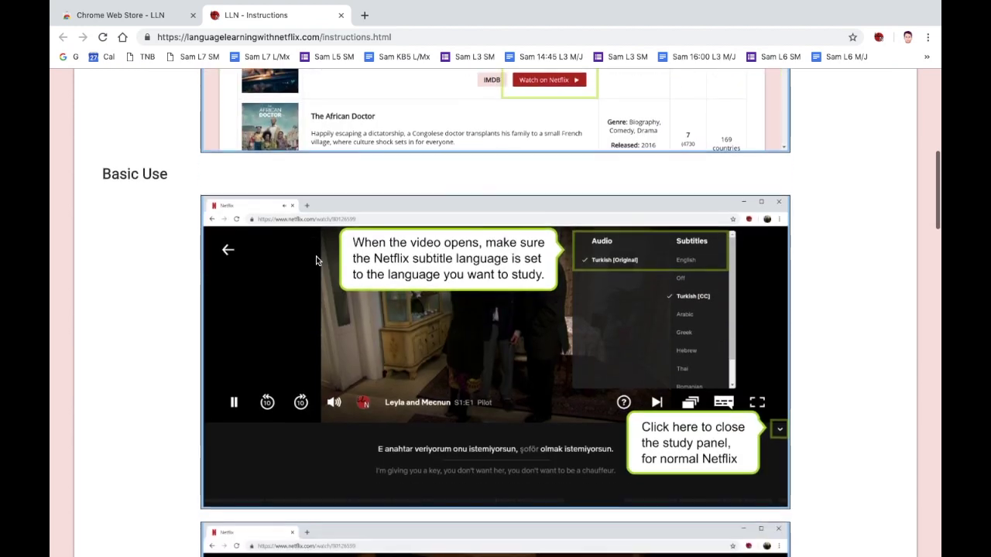
{"action": "scroll", "coordinate": [316, 261], "scroll_direction": "down", "scroll_amount": 6}
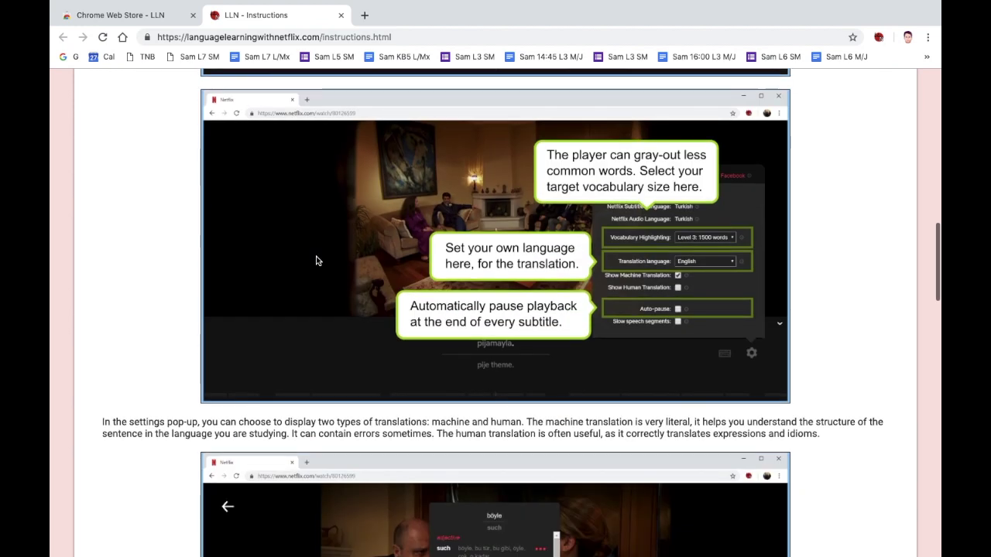
{"action": "scroll", "coordinate": [316, 261], "scroll_direction": "down", "scroll_amount": 8}
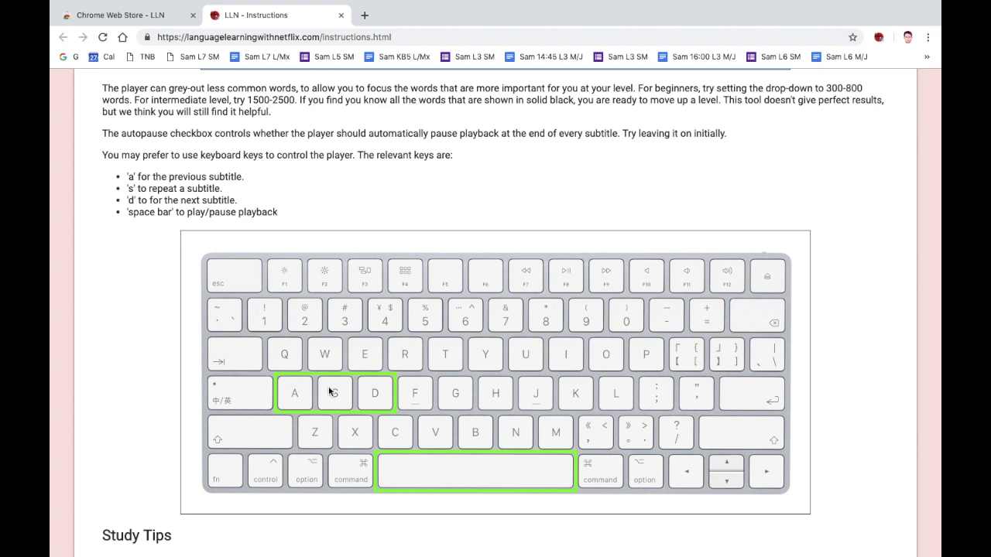
{"action": "scroll", "coordinate": [337, 334], "scroll_direction": "up", "scroll_amount": 6}
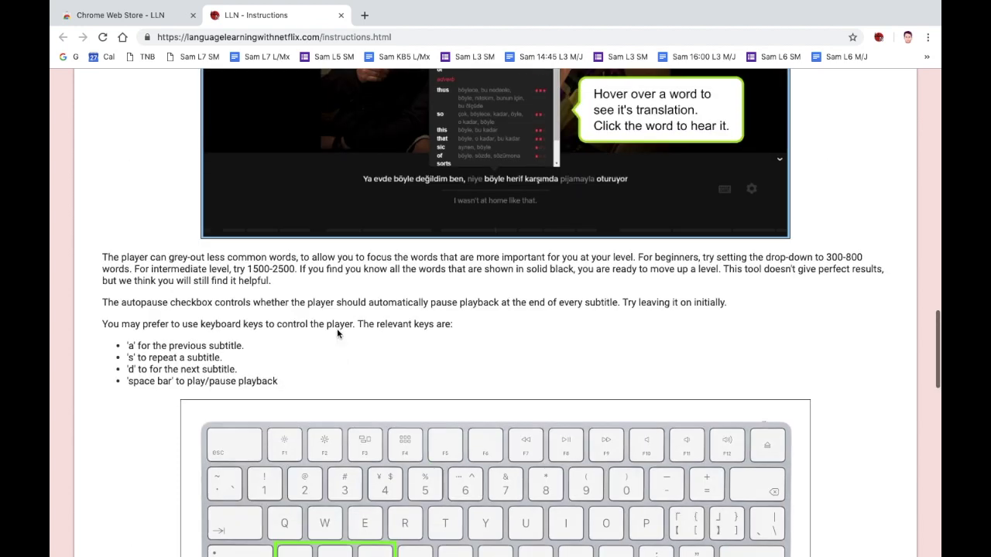
{"action": "scroll", "coordinate": [336, 334], "scroll_direction": "up", "scroll_amount": 13}
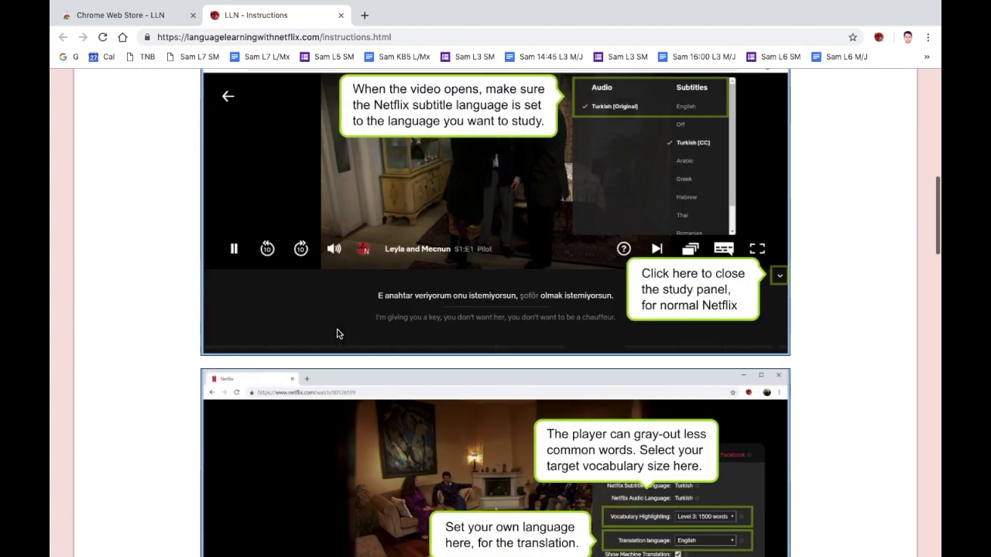
{"action": "scroll", "coordinate": [337, 334], "scroll_direction": "up", "scroll_amount": 5}
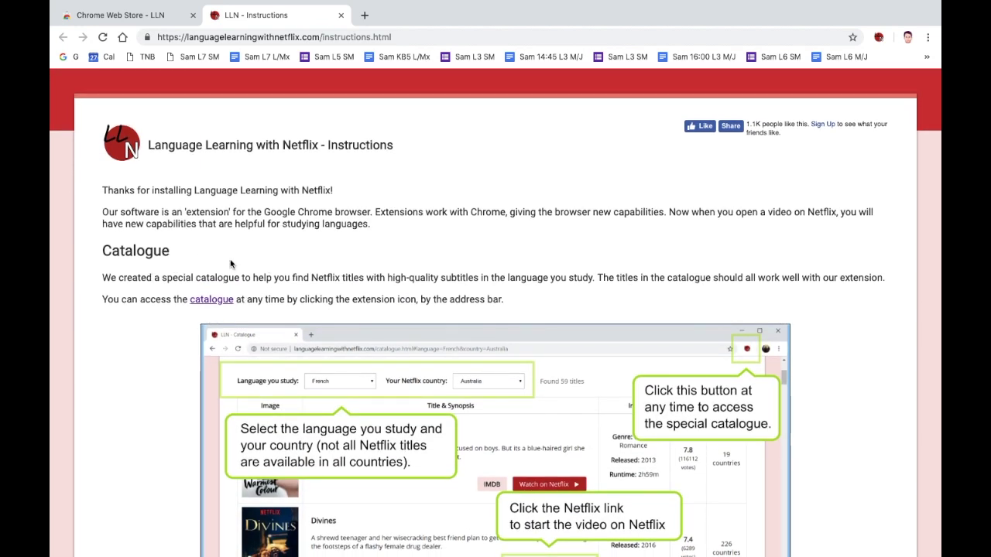
{"action": "left_click", "coordinate": [214, 302]}
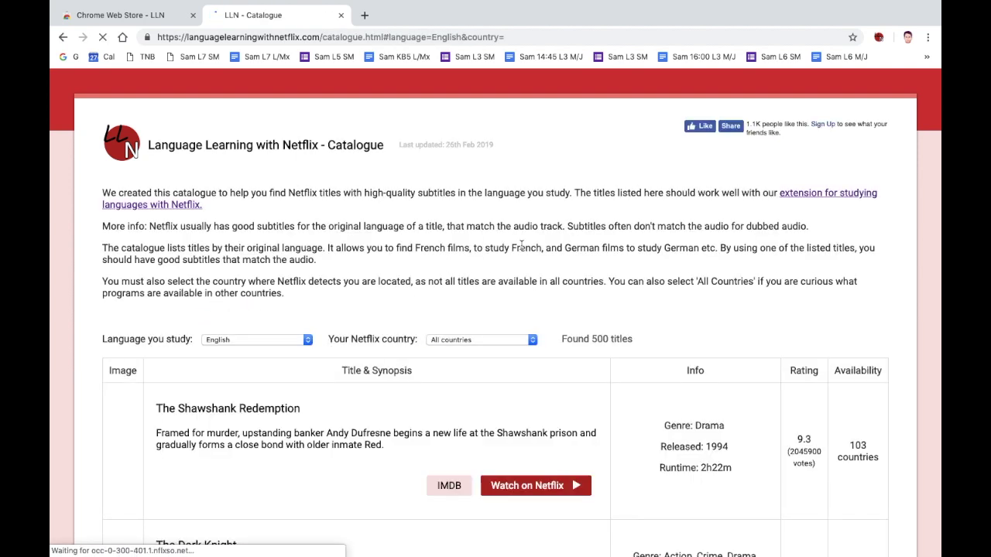
- Set the catalogue's Netflix country to Spain and browse the English titles, led by Forrest Gump
{"action": "scroll", "coordinate": [377, 265], "scroll_direction": "down", "scroll_amount": 1}
{"action": "scroll", "coordinate": [377, 265], "scroll_direction": "down", "scroll_amount": 2}
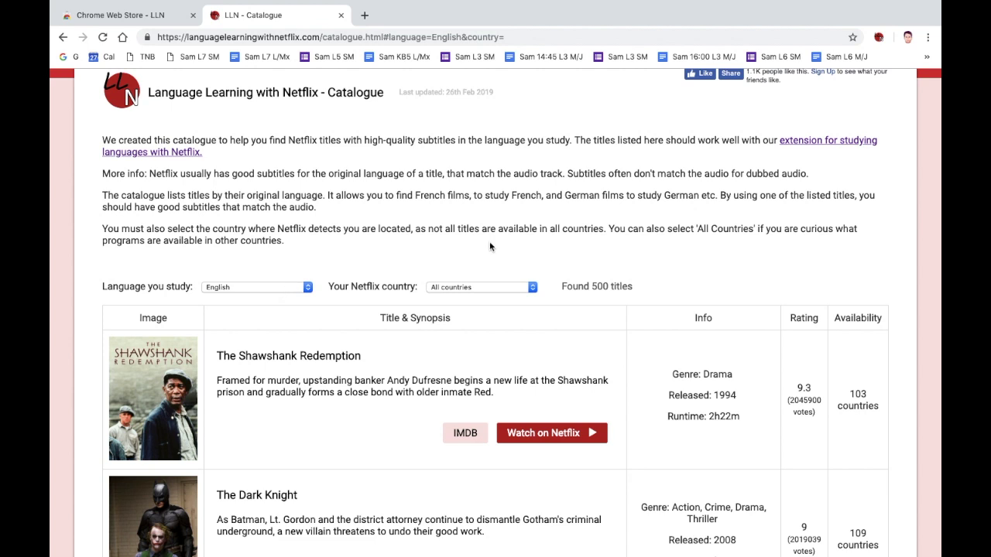
{"action": "left_click", "coordinate": [531, 288]}
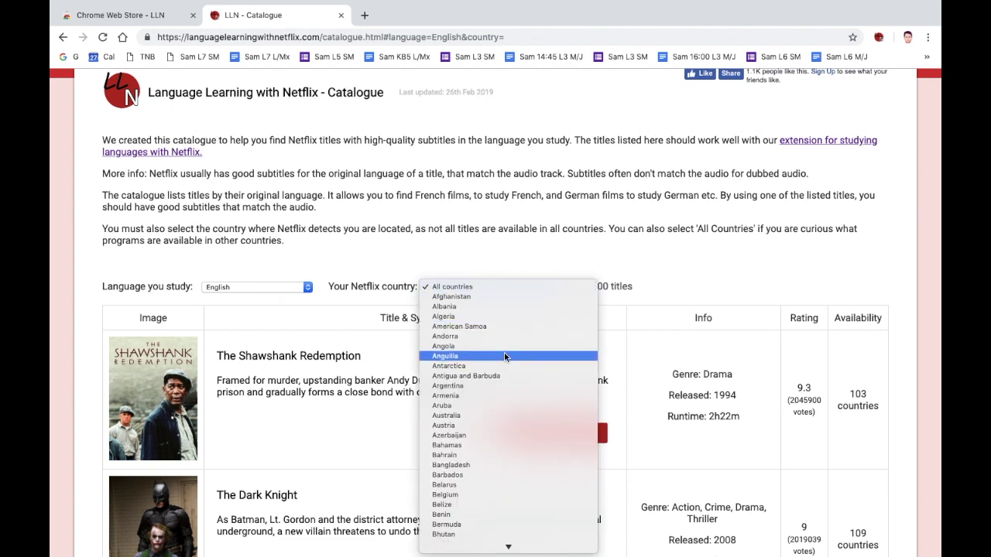
{"action": "key", "text": "s"}
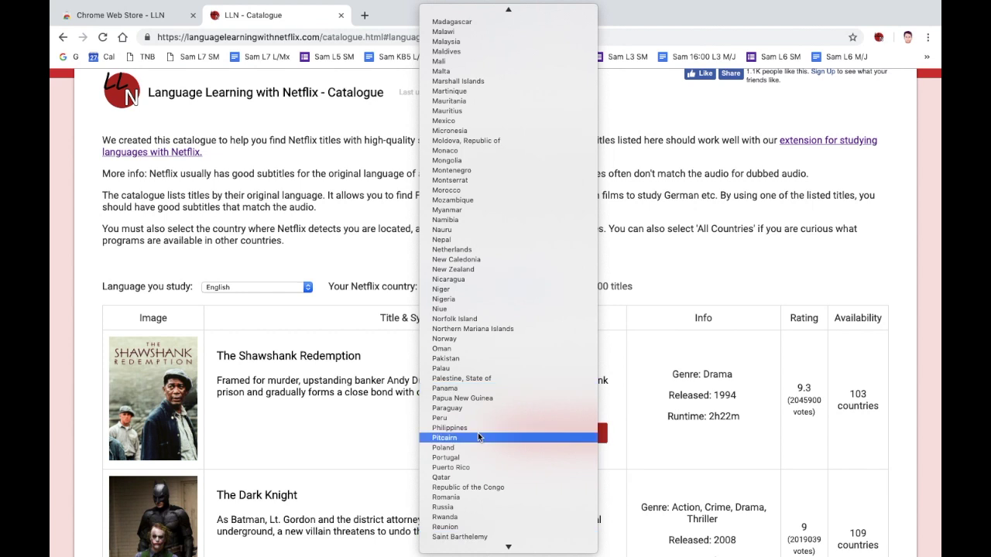
{"action": "scroll", "coordinate": [477, 436], "scroll_direction": "down", "scroll_amount": 7}
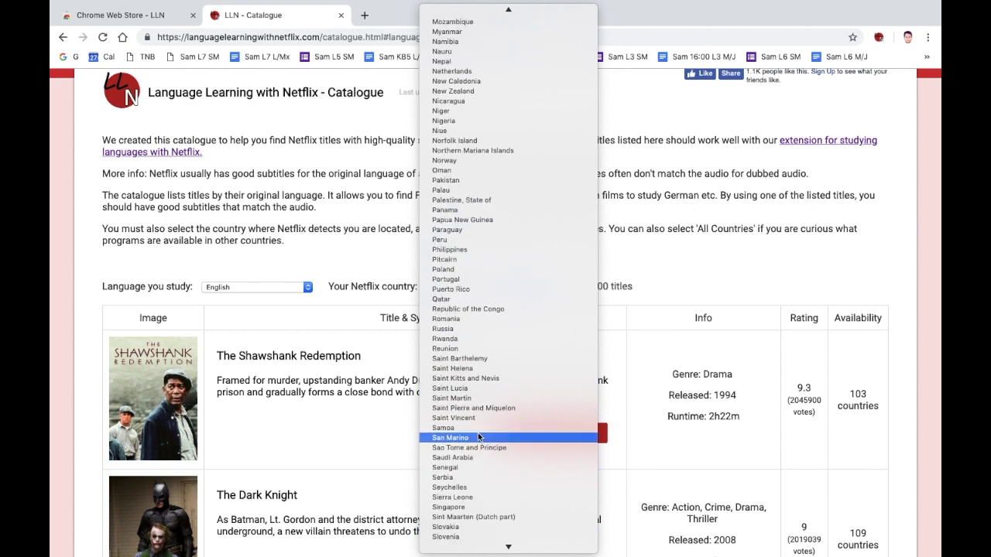
{"action": "scroll", "coordinate": [478, 436], "scroll_direction": "down", "scroll_amount": 3}
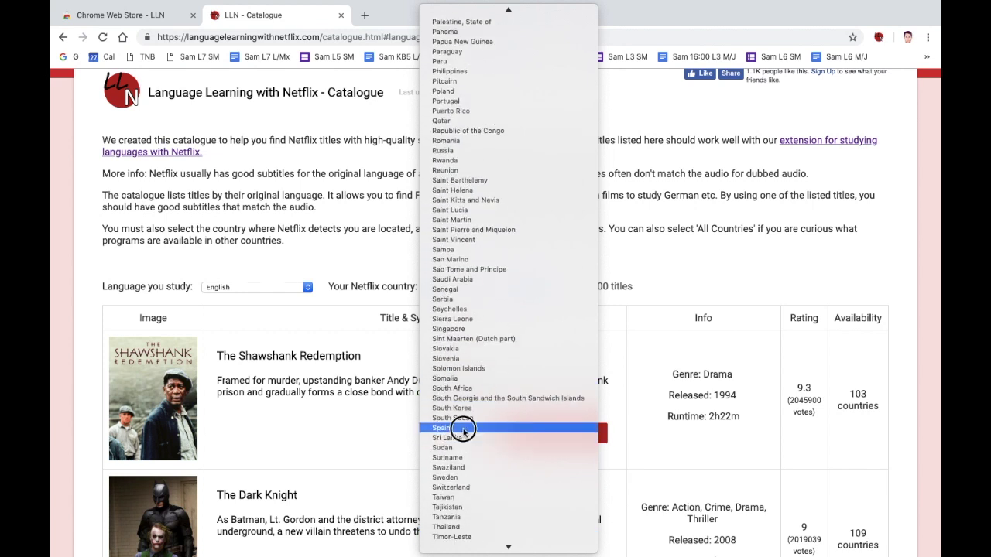
{"action": "left_click", "coordinate": [463, 430]}
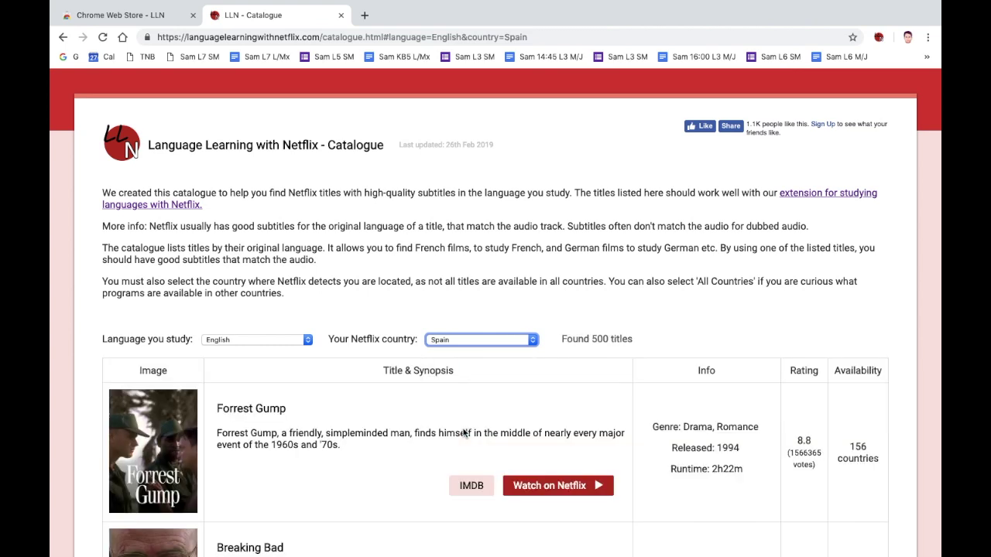
{"action": "scroll", "coordinate": [287, 396], "scroll_direction": "down", "scroll_amount": 1}
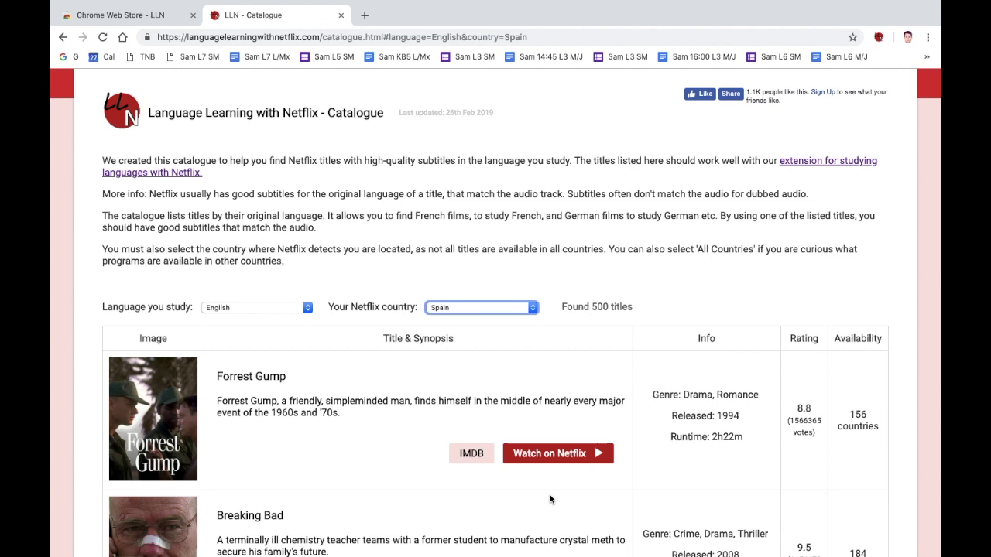
- Watch Forrest Gump on Netflix from the catalogue and bring up the LLN settings panel
{"action": "left_click", "coordinate": [556, 455]}
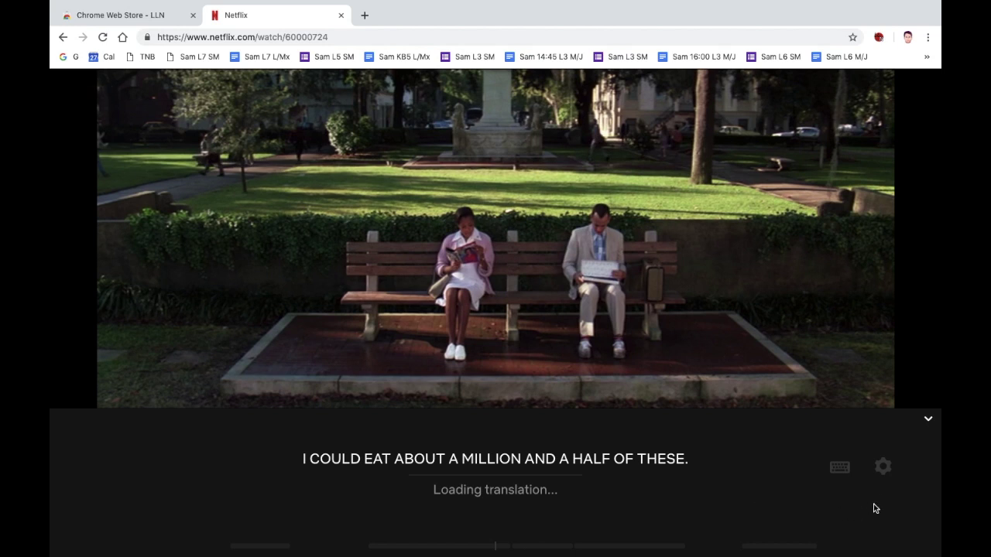
{"action": "mouse_move", "coordinate": [883, 468]}
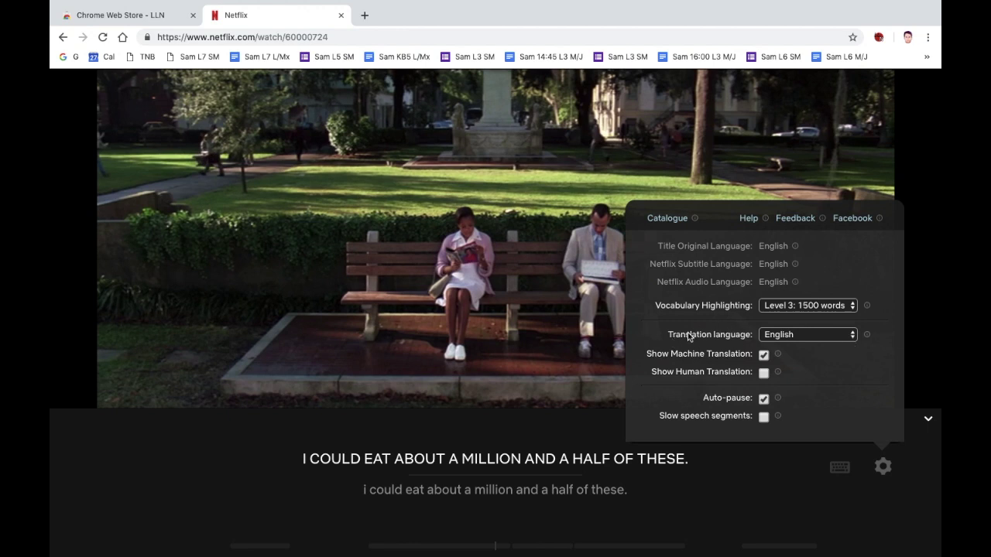
- Set the LLN translation language to Spanish
{"action": "left_click", "coordinate": [851, 335]}
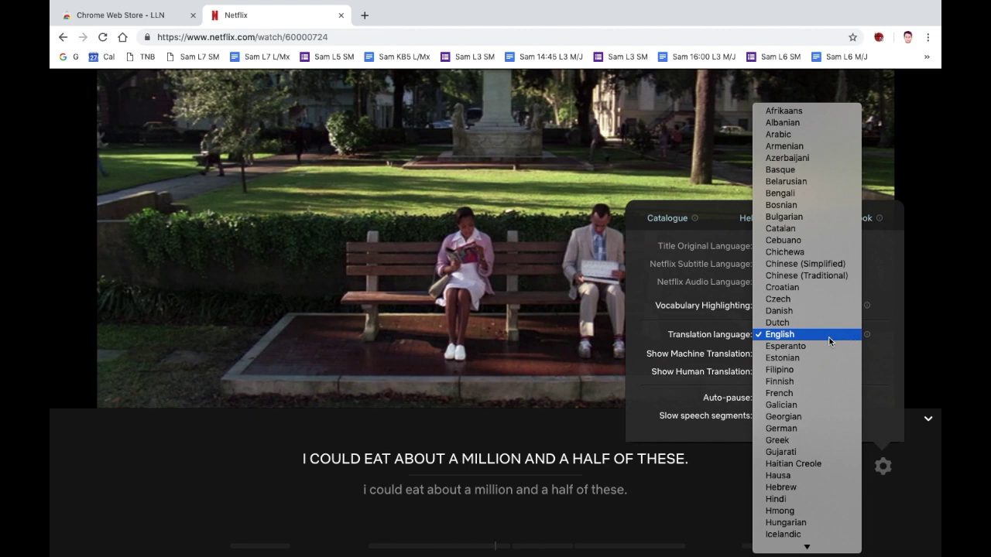
{"action": "scroll", "coordinate": [805, 511], "scroll_direction": "down", "scroll_amount": 5}
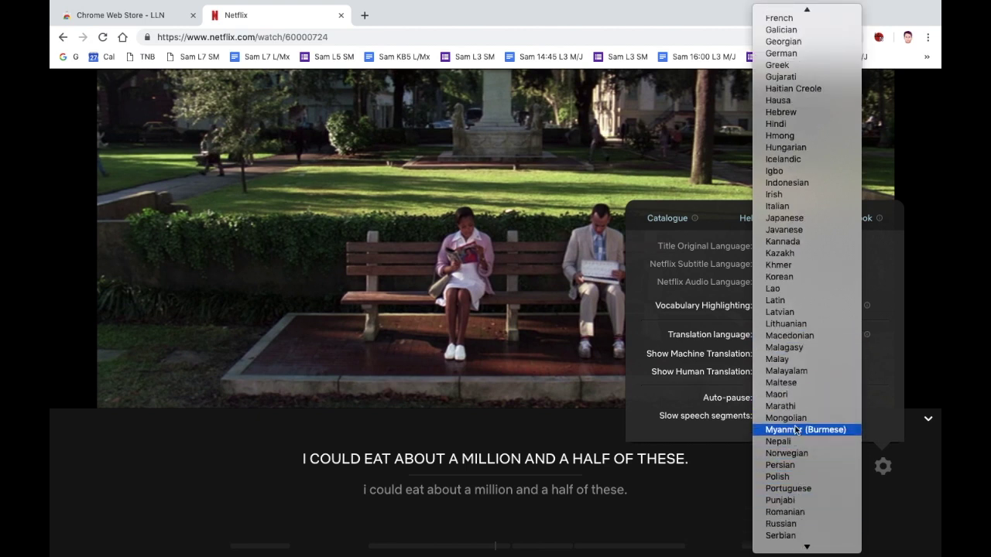
{"action": "scroll", "coordinate": [798, 465], "scroll_direction": "down", "scroll_amount": 5}
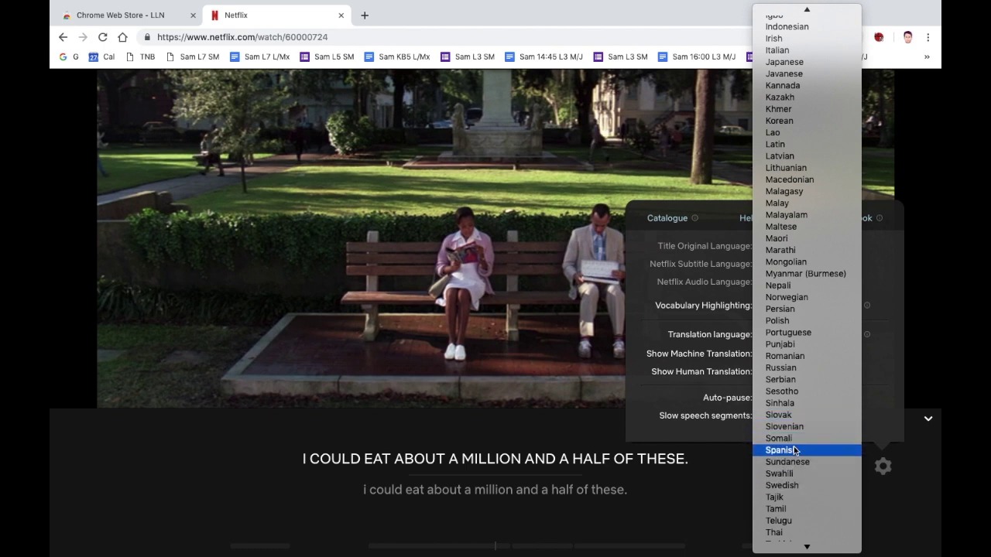
{"action": "left_click", "coordinate": [794, 451]}
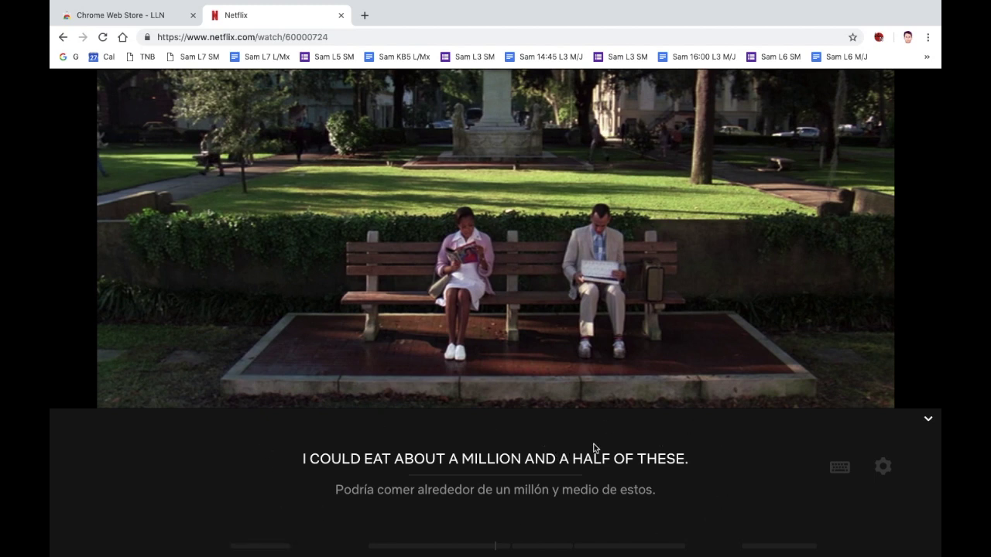
{"action": "left_click", "coordinate": [658, 461]}
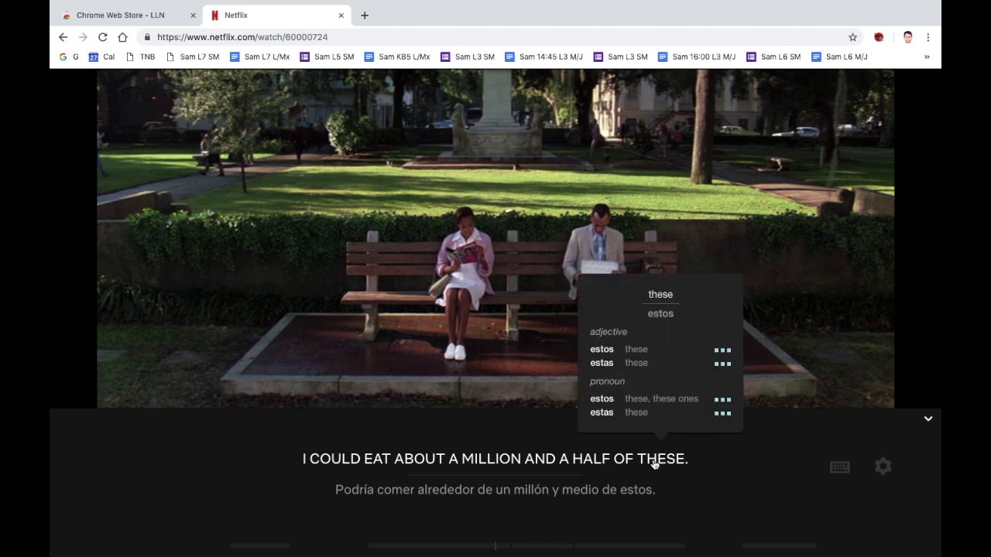
{"action": "left_click", "coordinate": [624, 463]}
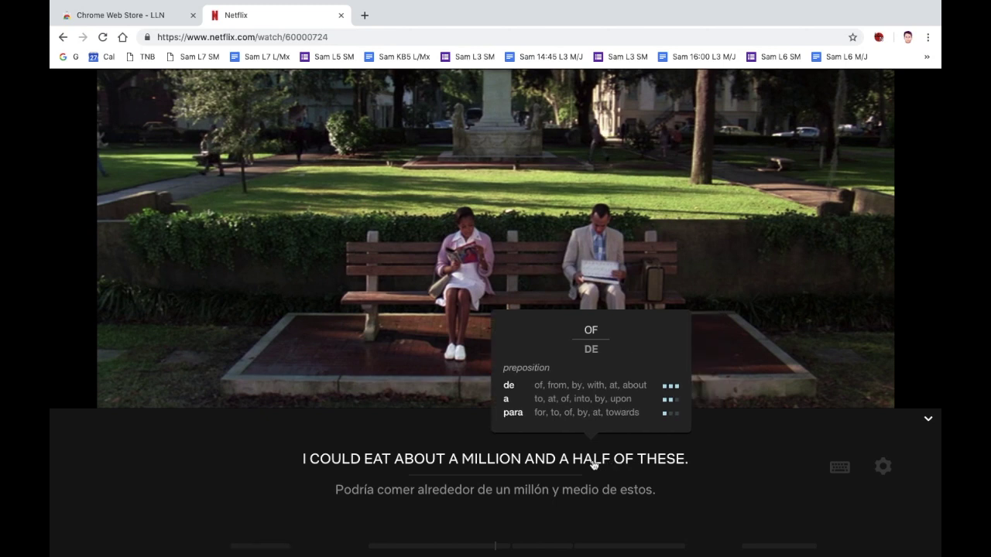
{"action": "left_click", "coordinate": [590, 463]}
{"action": "left_click", "coordinate": [542, 462]}
{"action": "left_click", "coordinate": [493, 463]}
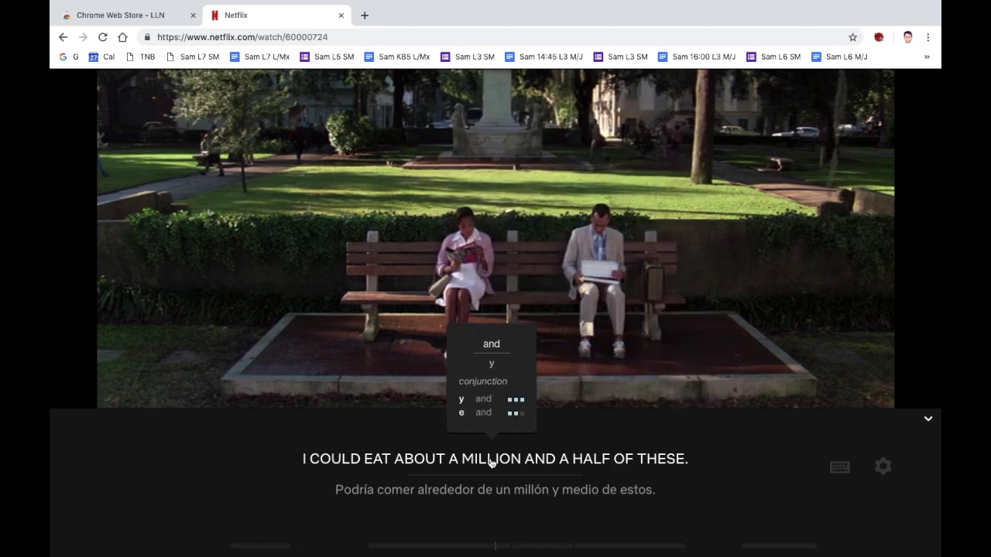
{"action": "left_click", "coordinate": [425, 462]}
{"action": "left_click", "coordinate": [333, 462]}
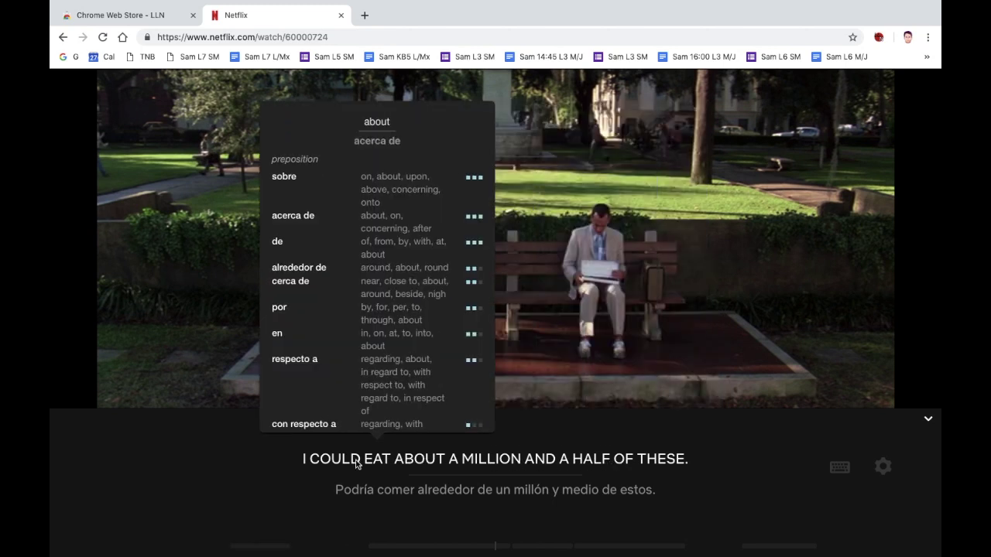
{"action": "left_click", "coordinate": [411, 462]}
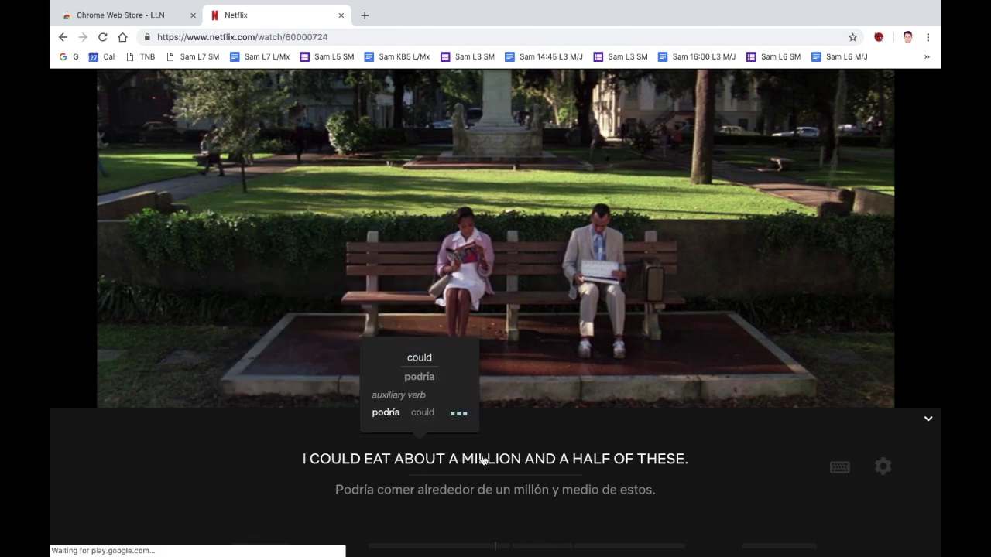
{"action": "left_click", "coordinate": [485, 460]}
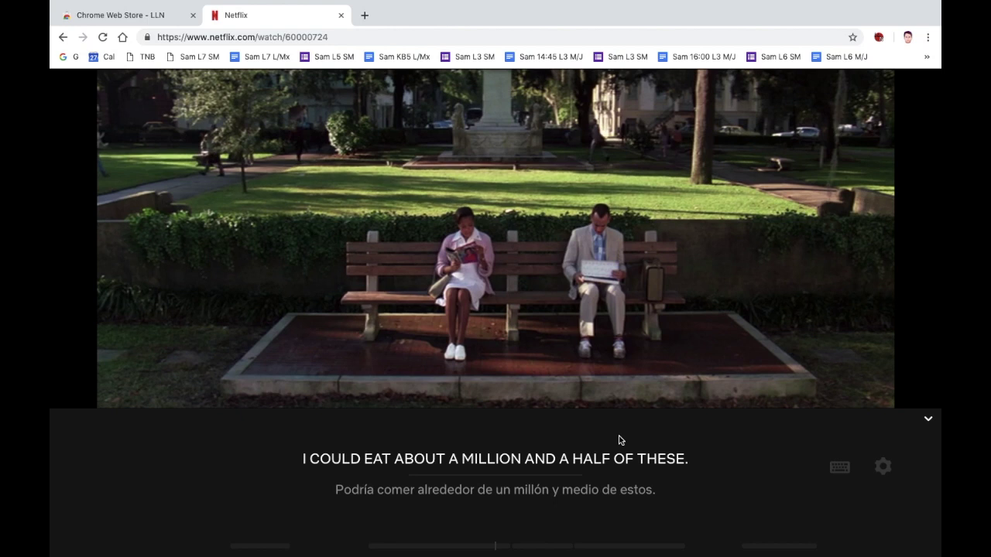
{"action": "left_click", "coordinate": [323, 460]}
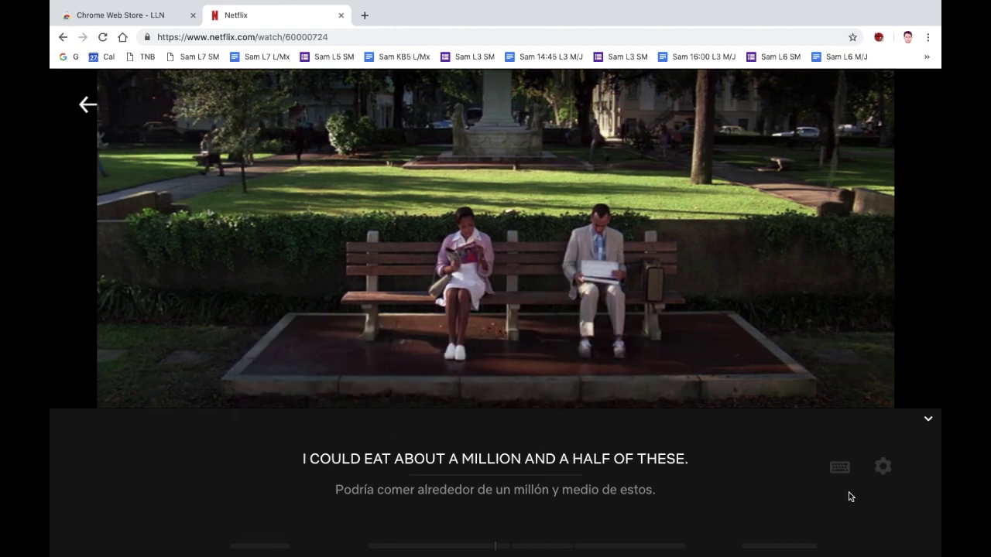
{"action": "mouse_move", "coordinate": [841, 469]}
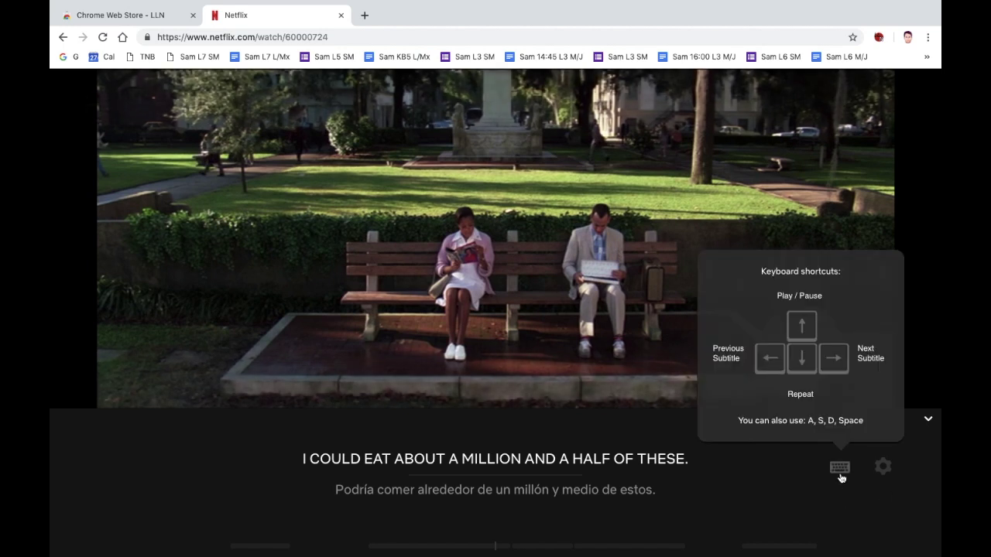